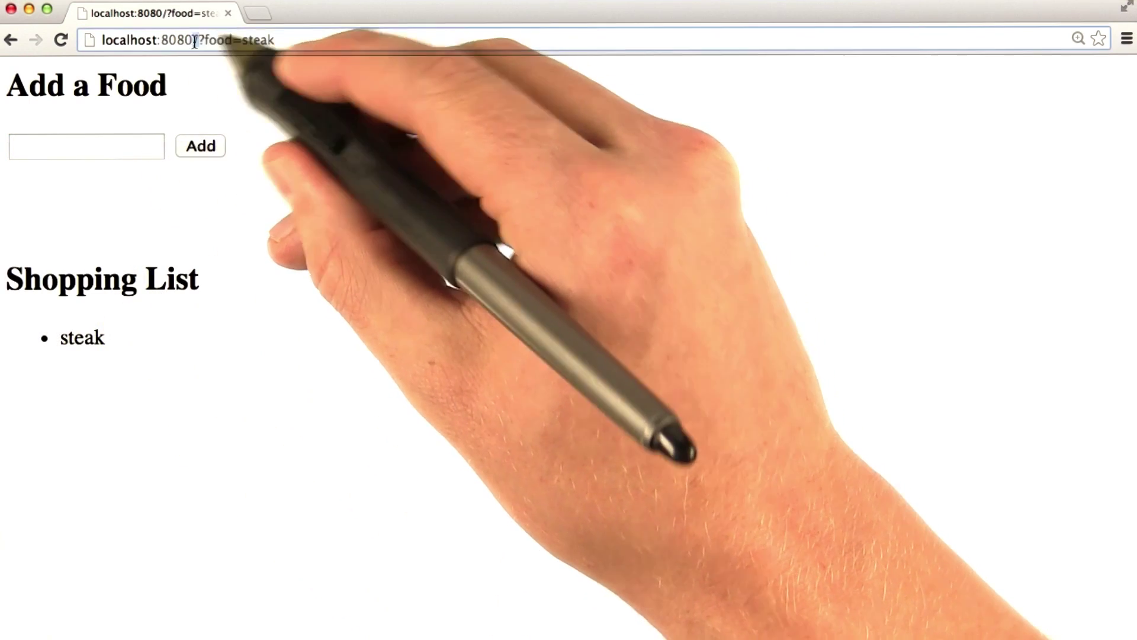
Step: Highlight the URL's food parameter, the hidden steak food input, and the steak list item
left_click_drag(195, 39, 289, 38)
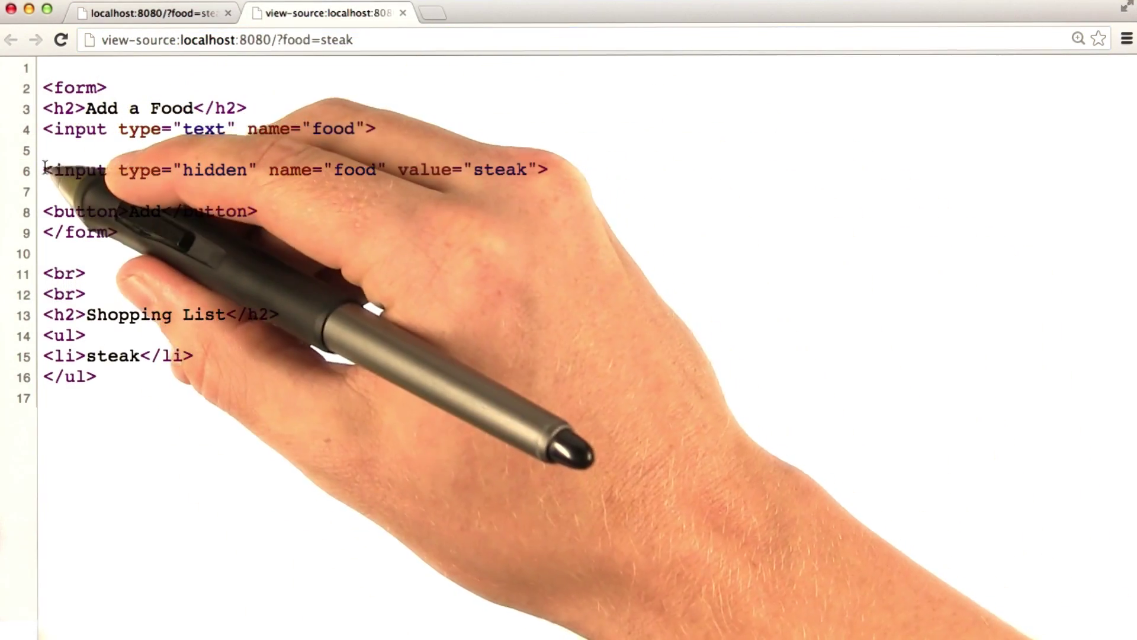
mouse_move(42, 169)
left_mouse_down()
mouse_move(549, 169)
mouse_move(538, 169)
left_mouse_up()
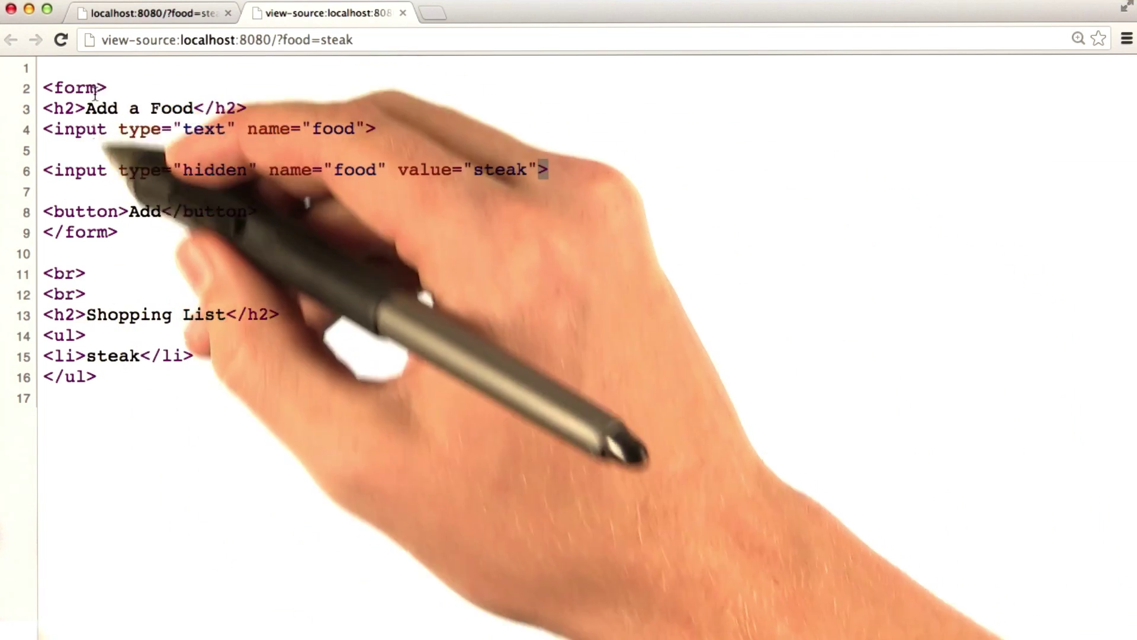
left_click(90, 355)
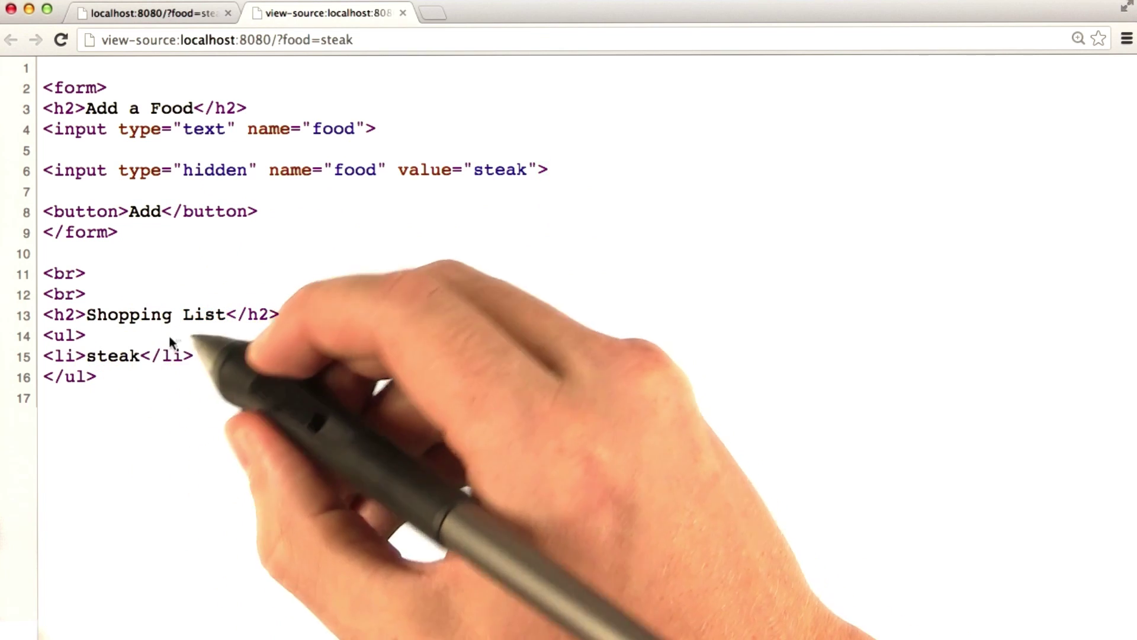
left_click_drag(90, 355, 182, 355)
Step: Clear the steak highlight and submit eggs so the list holds eggs and steak
left_click(206, 355)
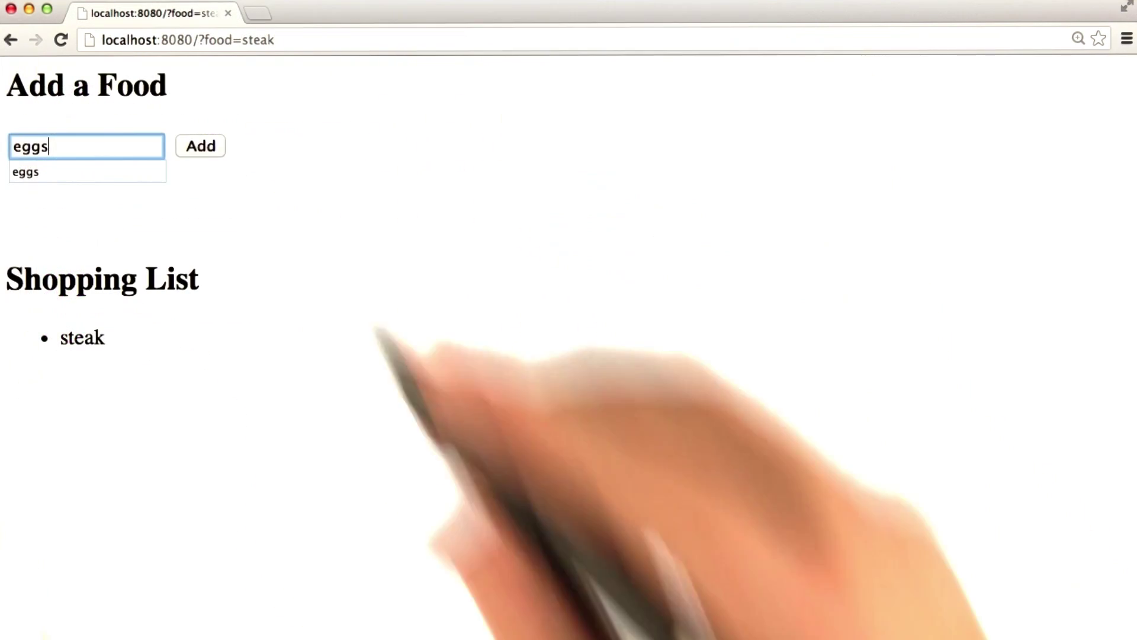
key("Return")
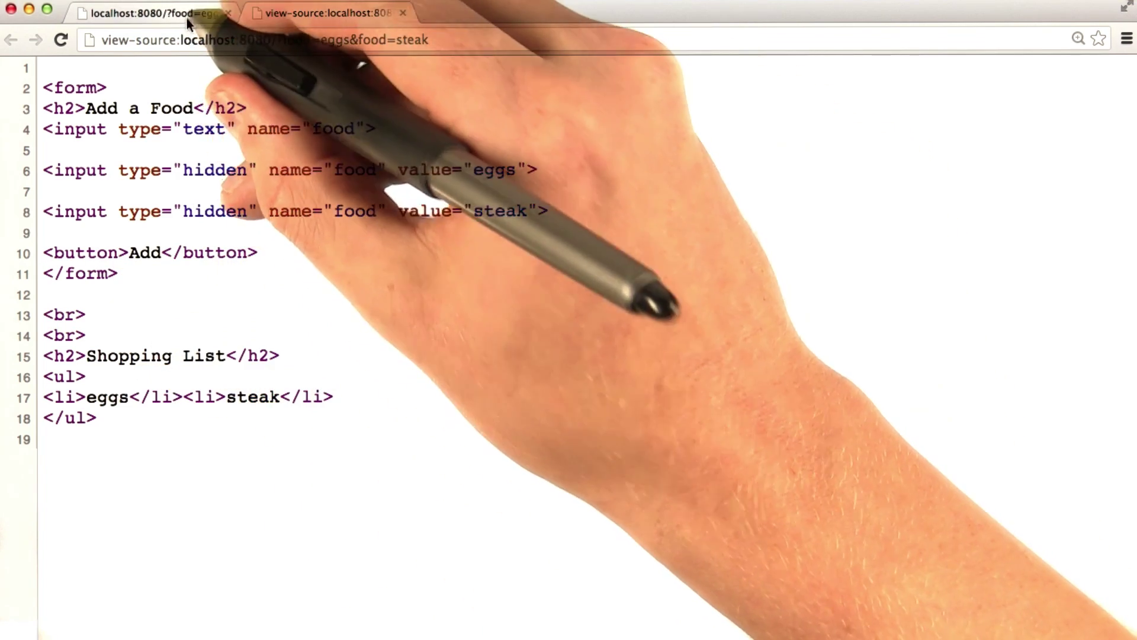
Step: On the shopping list tab, append &food=pizza to the address and reload
left_click(186, 17)
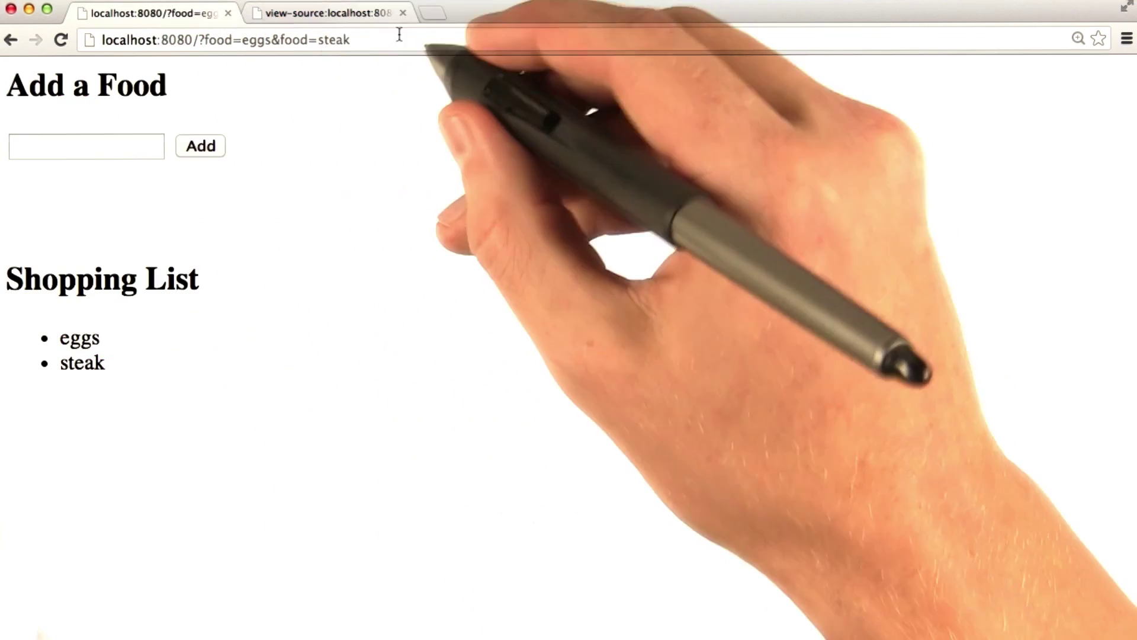
left_click(406, 41)
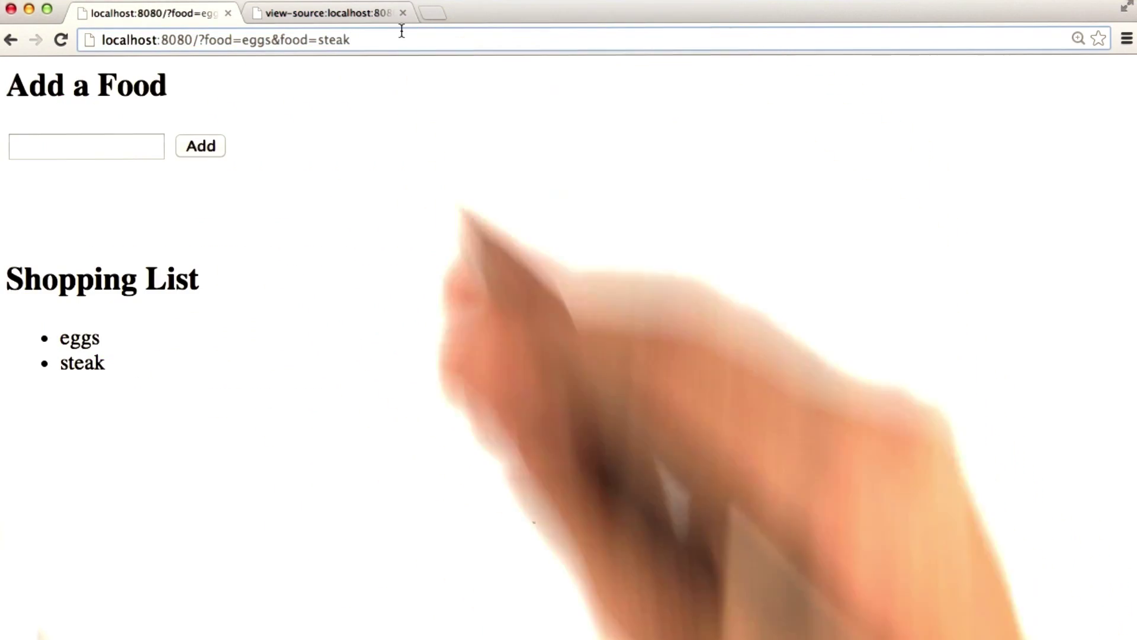
type("&food=pizza")
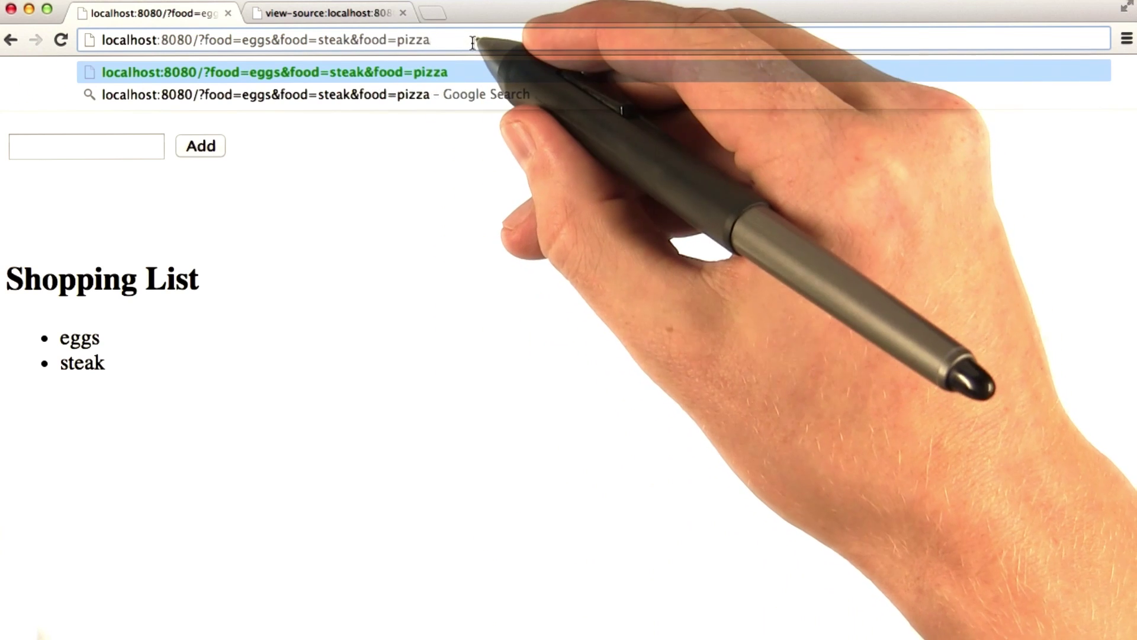
key("Return")
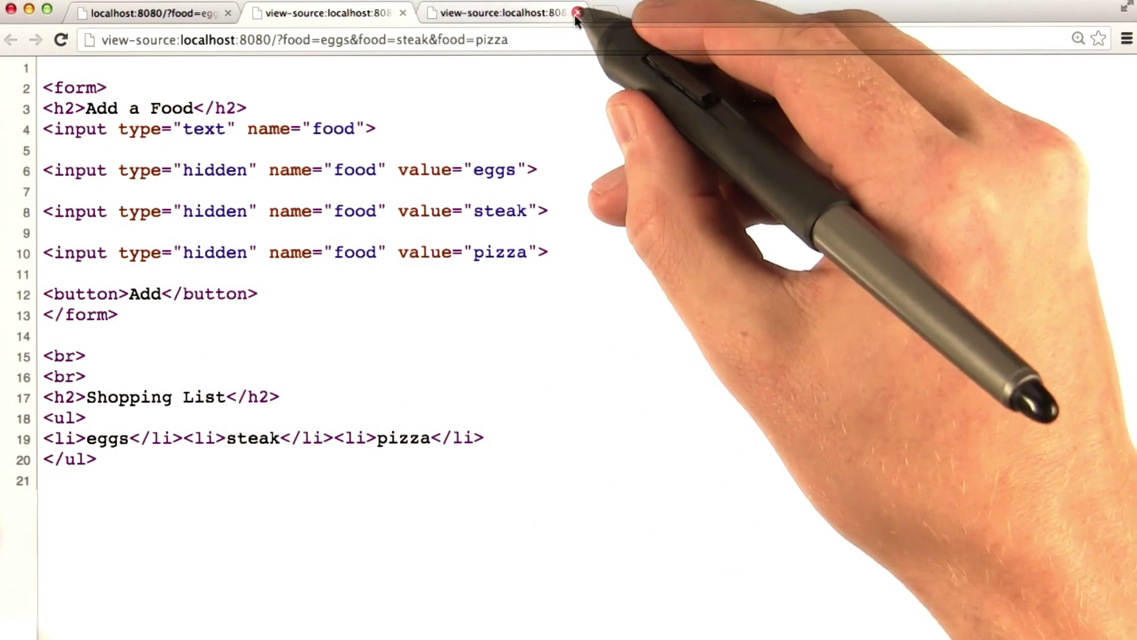
Step: Close the duplicate source tab; highlight the three hidden inputs, URL food values and template line
left_click(578, 12)
left_click_drag(558, 256, 43, 170)
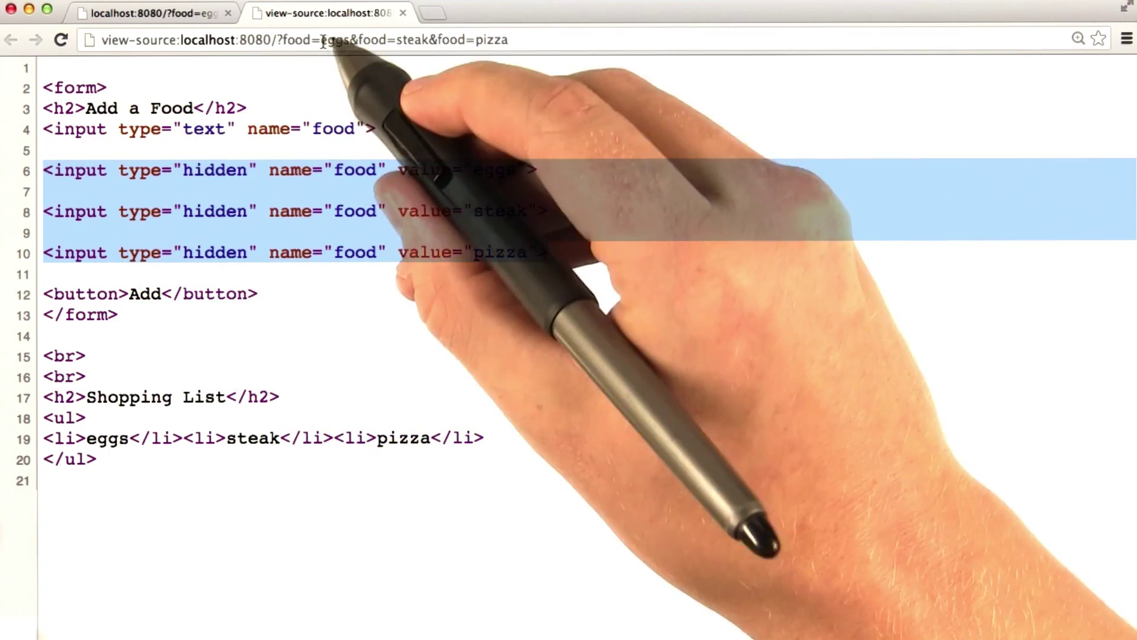
left_click(470, 39)
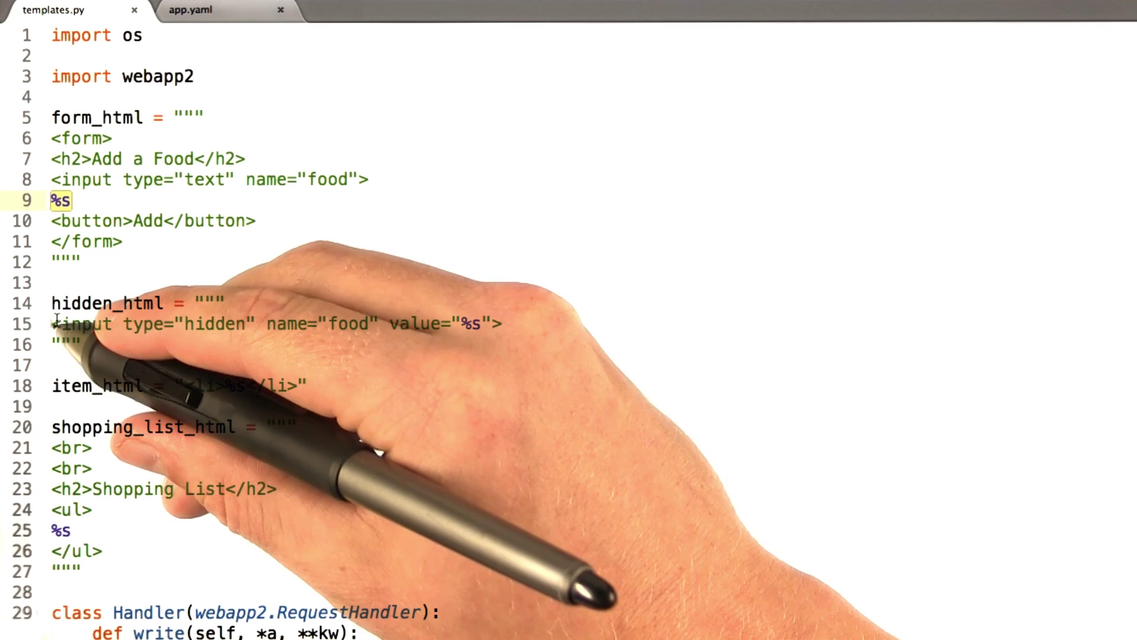
left_click_drag(52, 324, 513, 323)
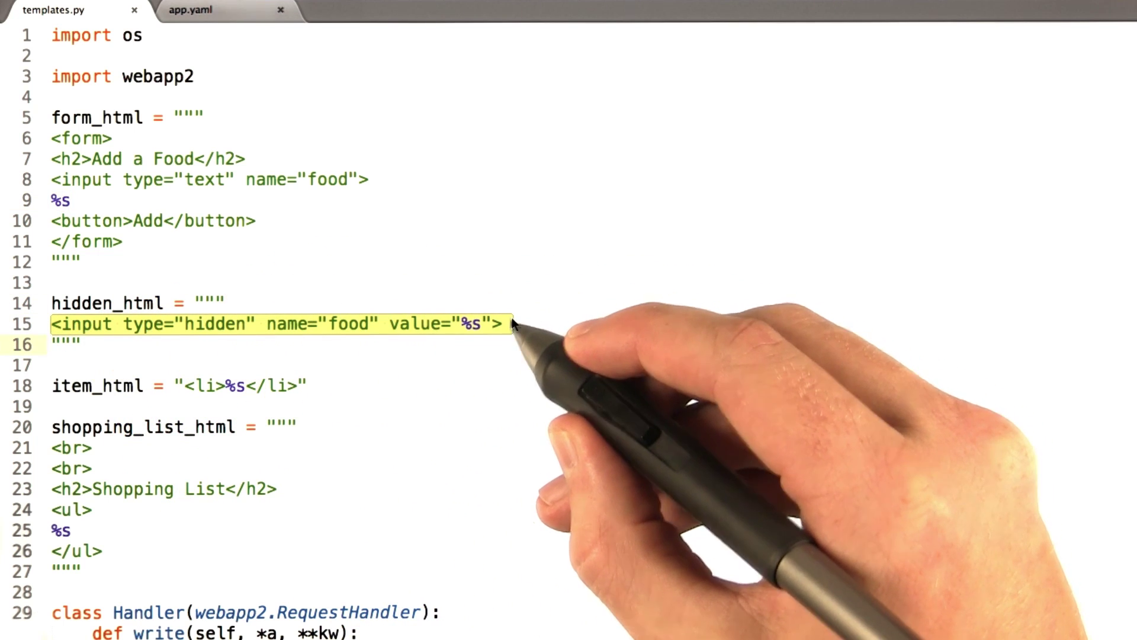
left_click(307, 385)
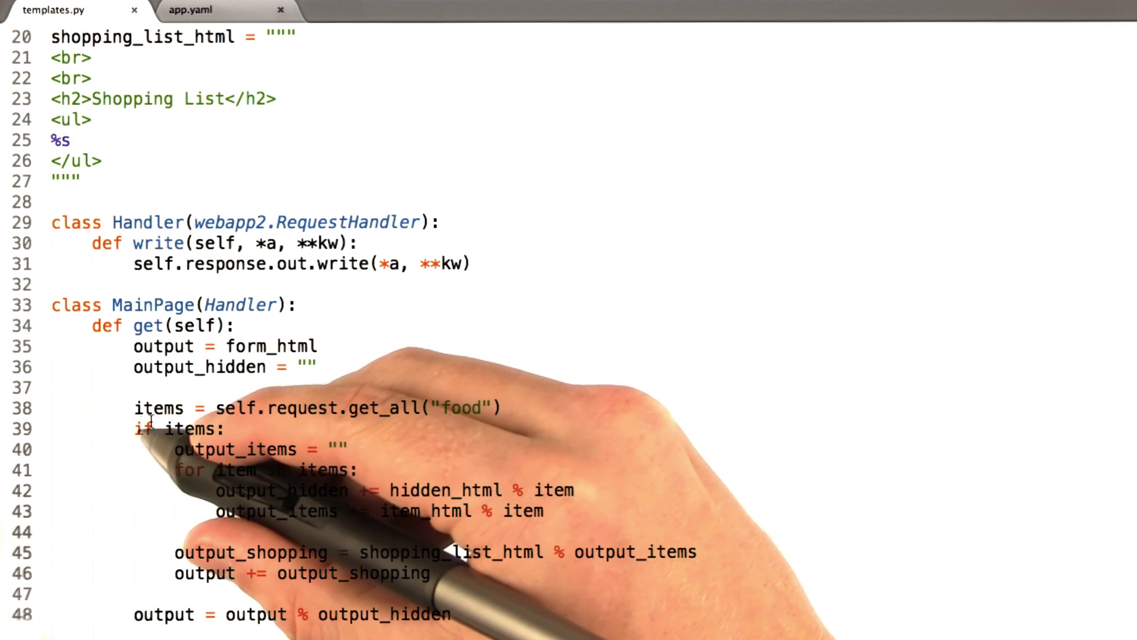
left_click_drag(134, 429, 225, 429)
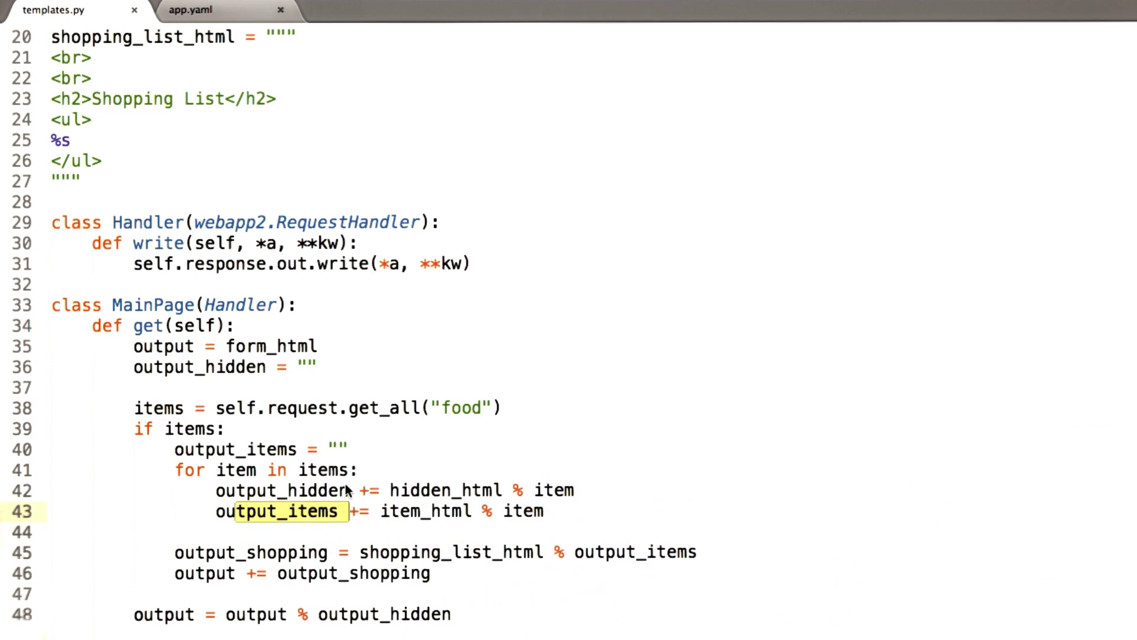
scroll(344, 481, "up", 2)
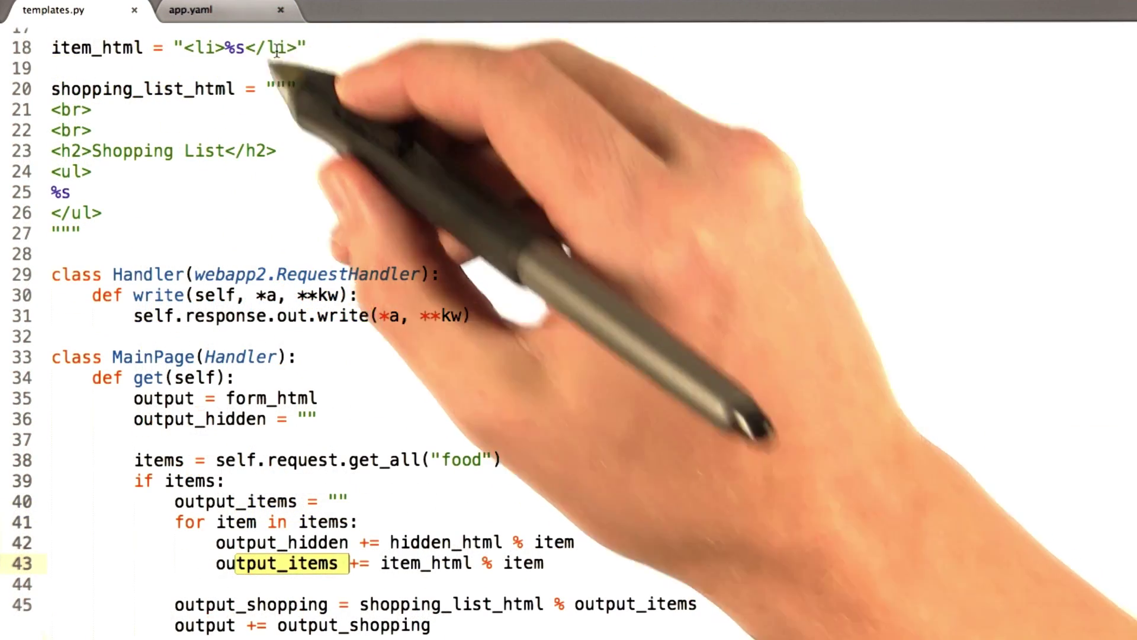
scroll(356, 497, "down", 4)
double_click(343, 505)
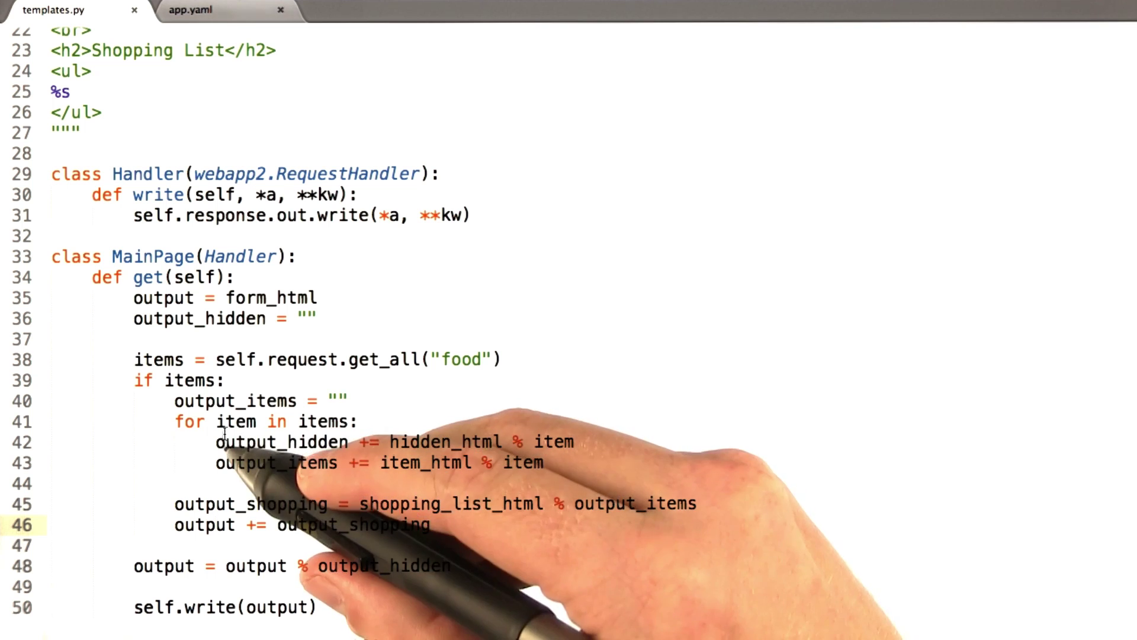
left_click_drag(216, 442, 279, 442)
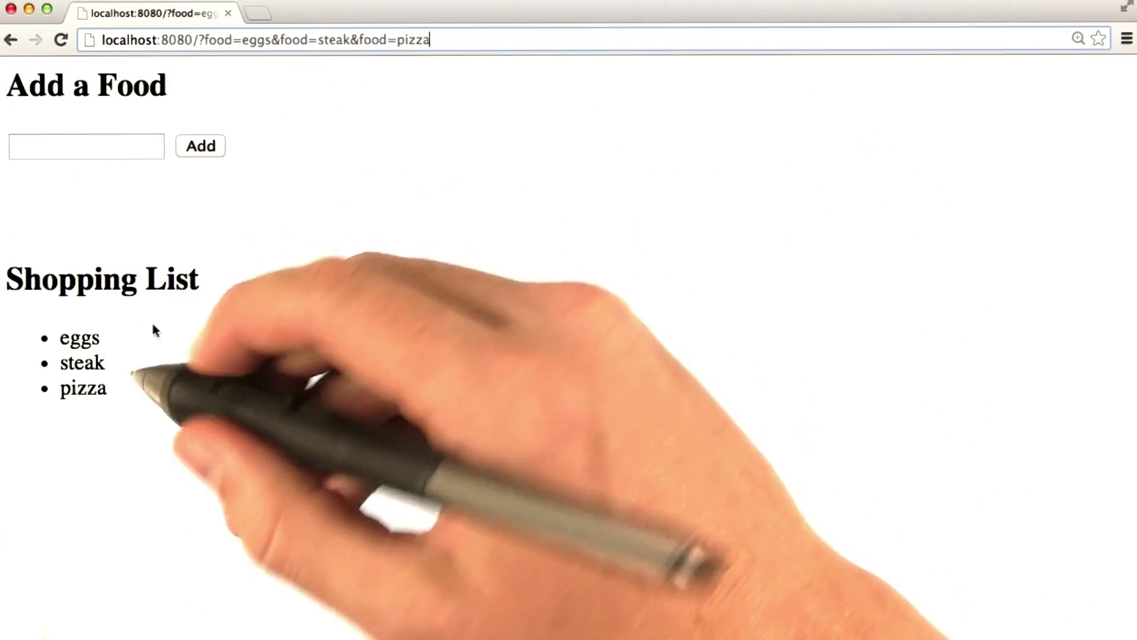
Step: Focus the Add a Food box on the eggs, steak and pizza list page
left_click(143, 151)
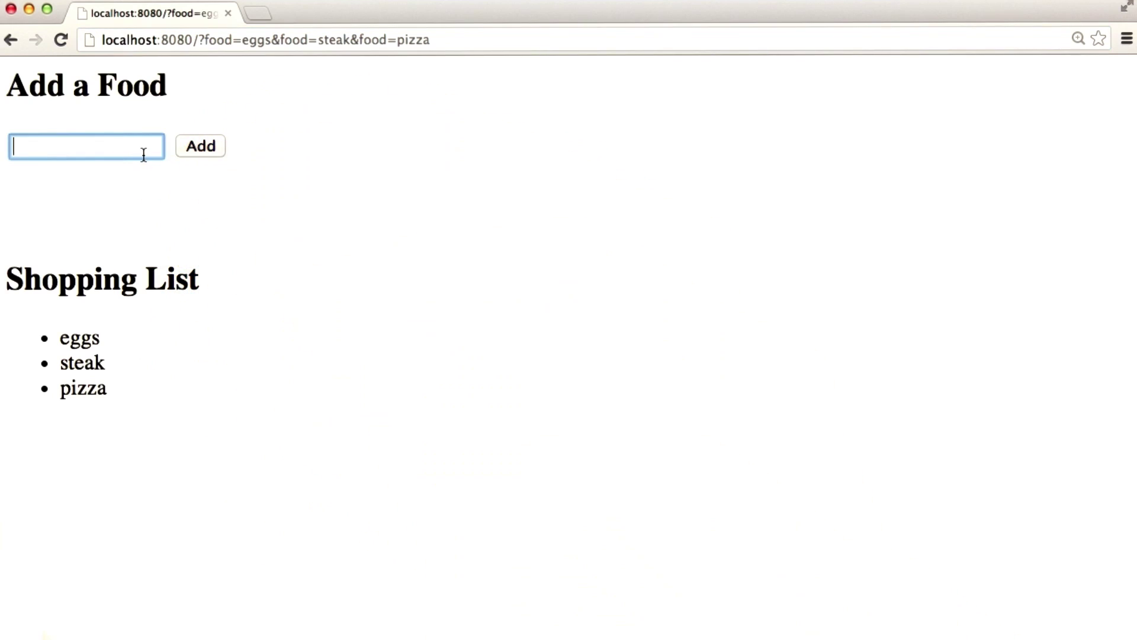